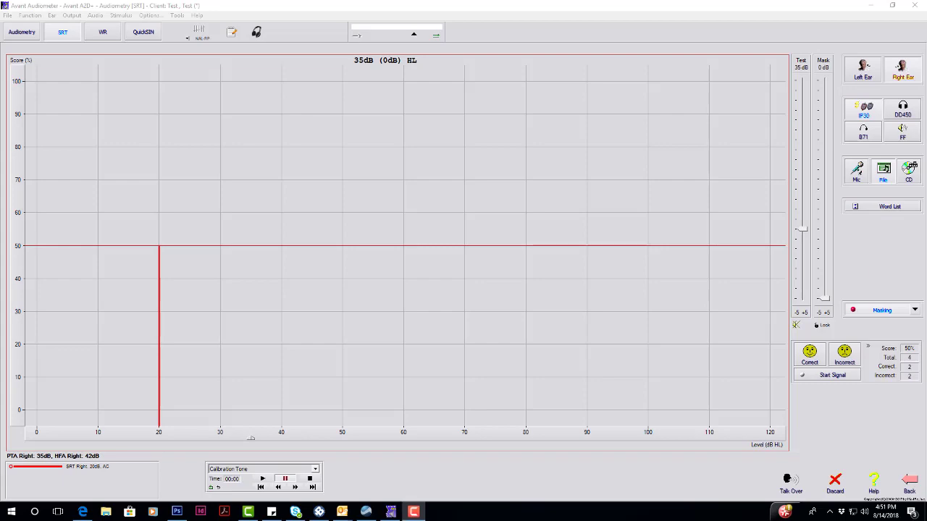
Switch to the word recognition test and review the WR Start Level choices in the advanced audiometry settings
{"action": "left_click", "coordinate": [107, 38]}
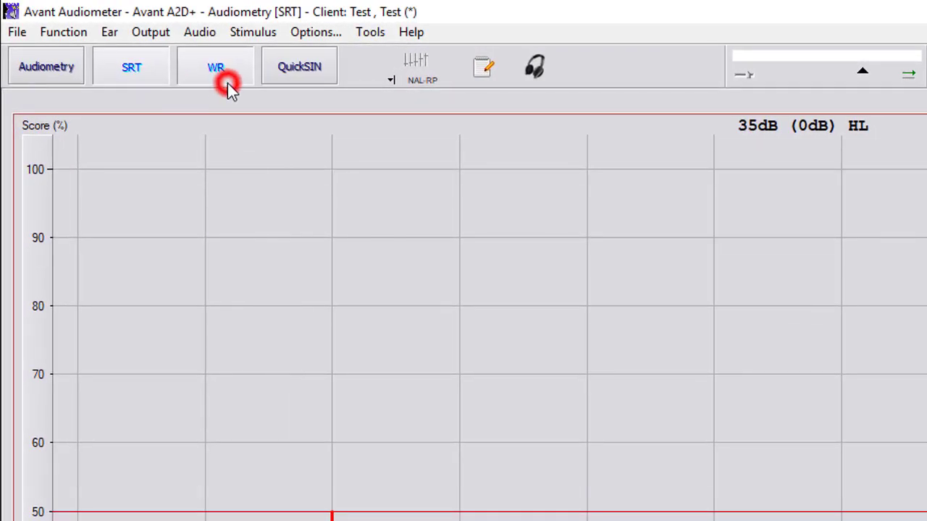
{"action": "left_click", "coordinate": [320, 36]}
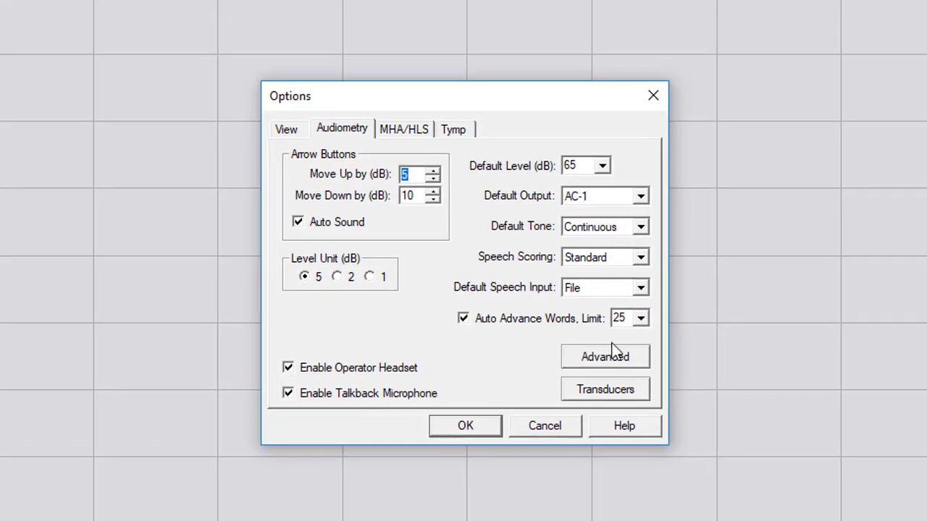
{"action": "left_click", "coordinate": [612, 353]}
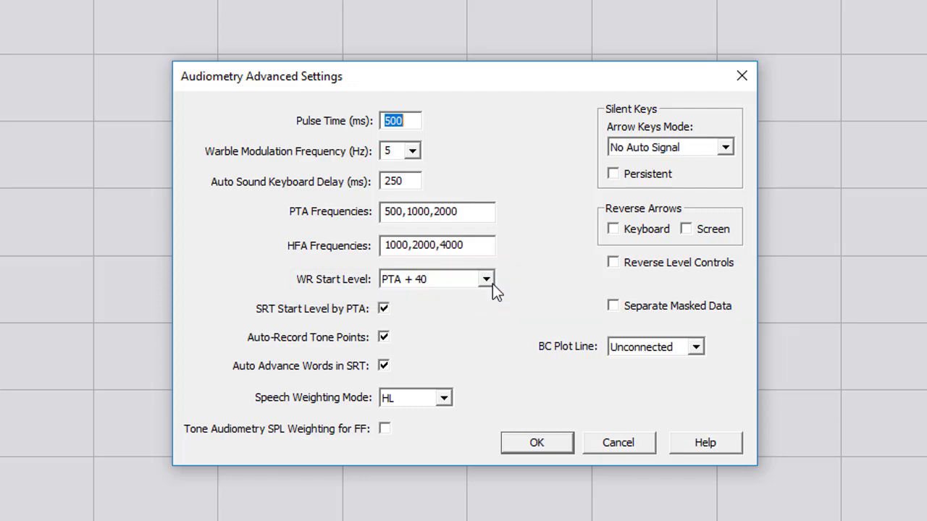
{"action": "left_click", "coordinate": [491, 282]}
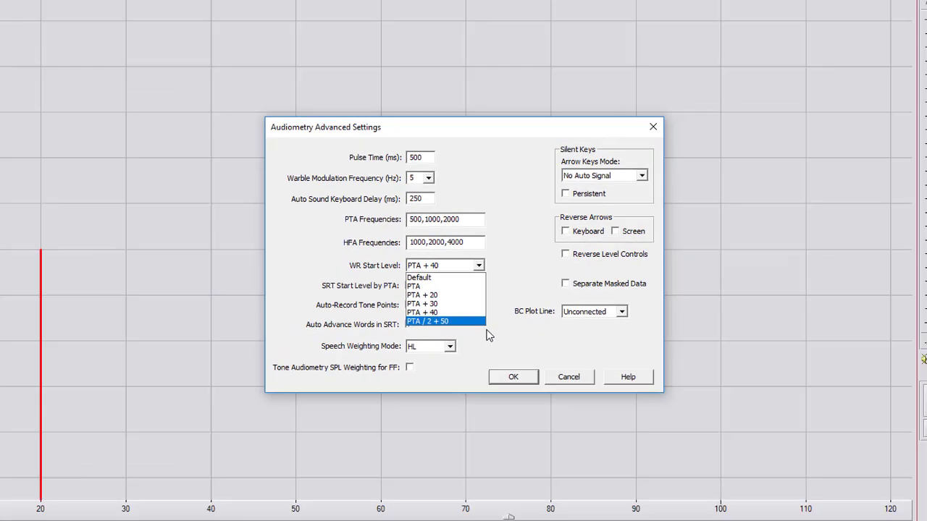
{"action": "left_click", "coordinate": [537, 444]}
{"action": "left_click", "coordinate": [498, 338]}
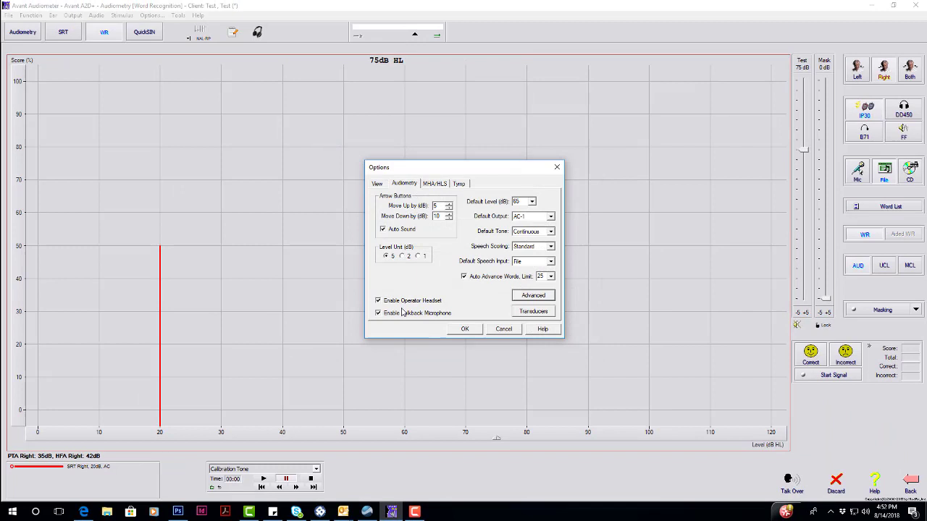
{"action": "left_click", "coordinate": [453, 330]}
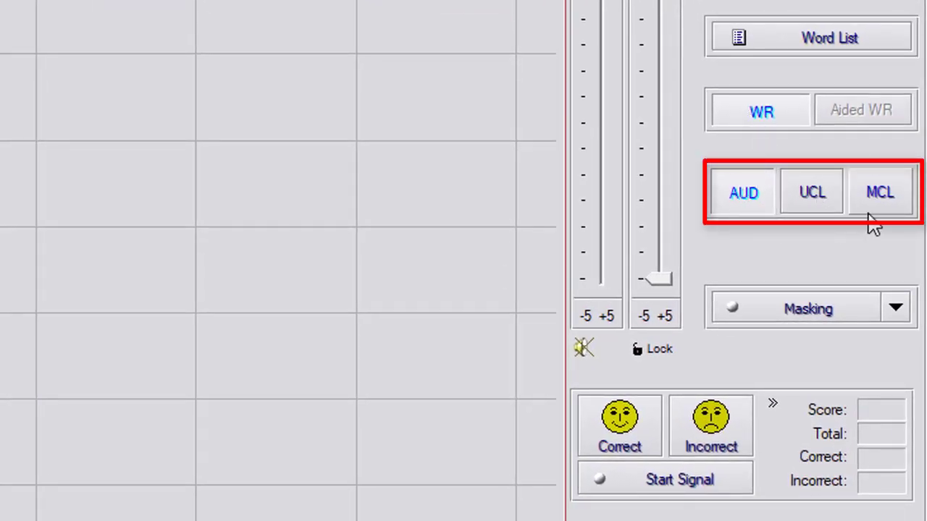
Select MCL testing and look through the recorded speech files, choosing Calibration Tone
{"action": "left_click", "coordinate": [892, 192]}
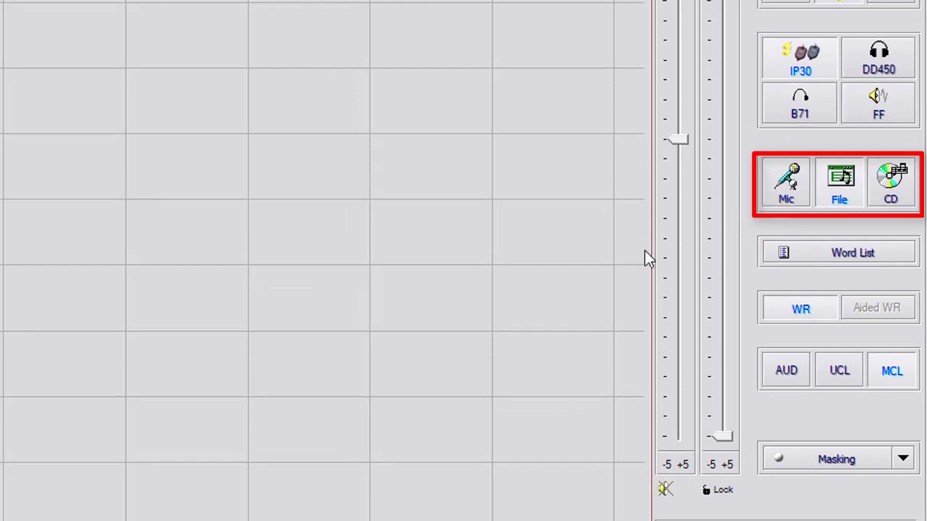
{"action": "left_click", "coordinate": [361, 467]}
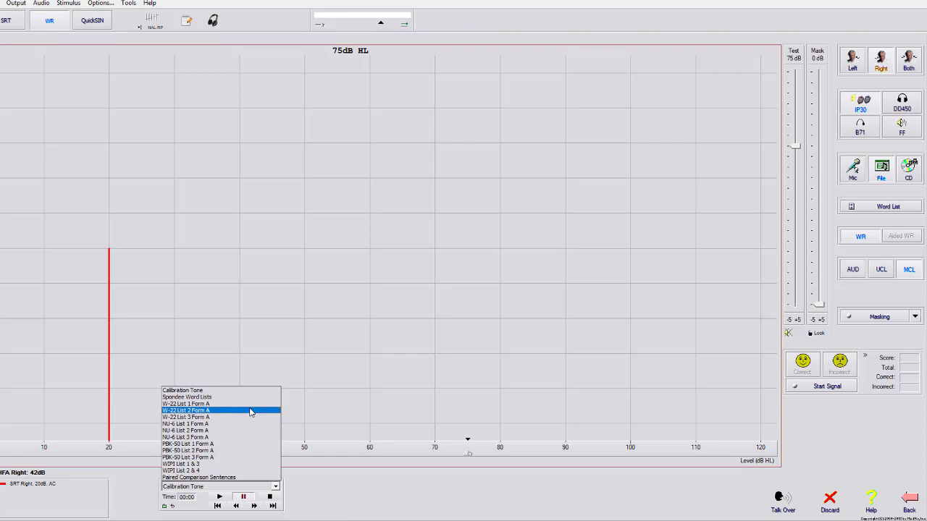
{"action": "left_click", "coordinate": [188, 390]}
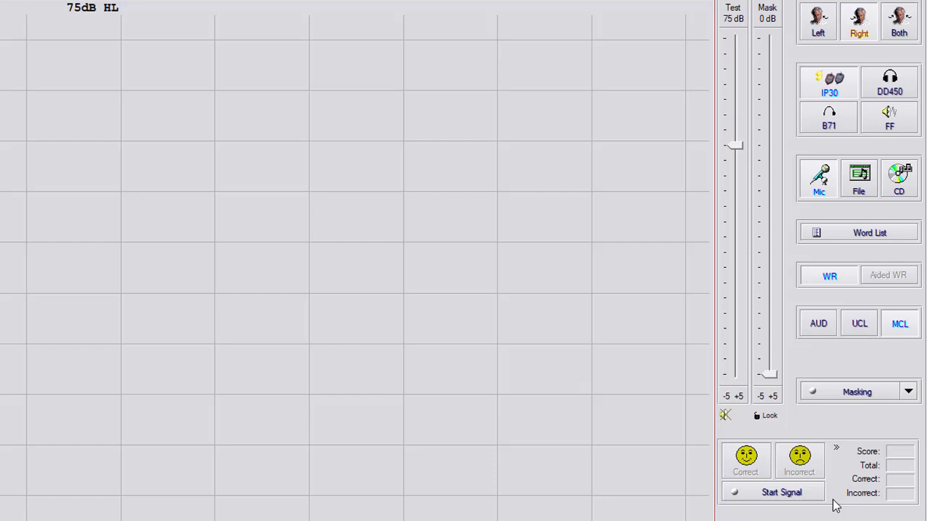
Start the live microphone signal for the right ear and adjust the level to mark its MCL at 65 dB HL
{"action": "left_click", "coordinate": [804, 493]}
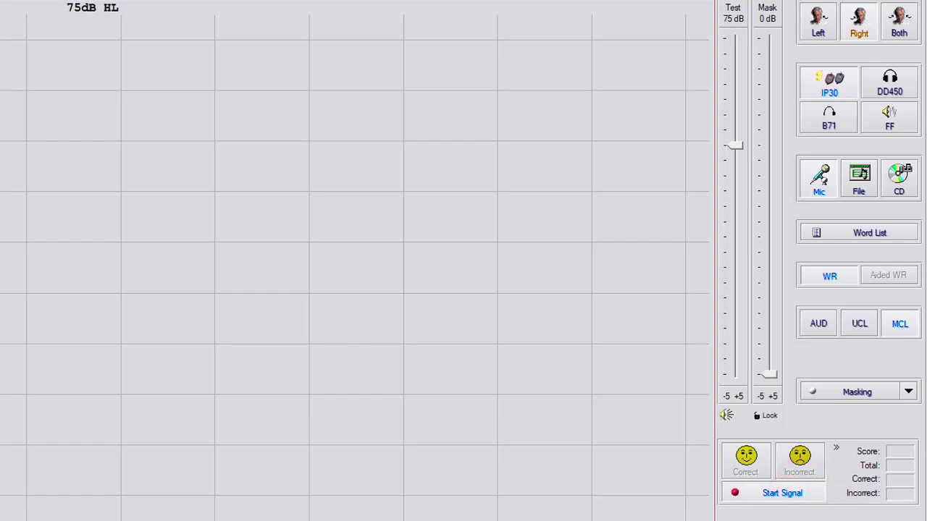
{"action": "key", "text": "Up"}
{"action": "key", "text": "Down"}
{"action": "key", "text": "Down"}
{"action": "key", "text": "Down"}
{"action": "key", "text": "Down"}
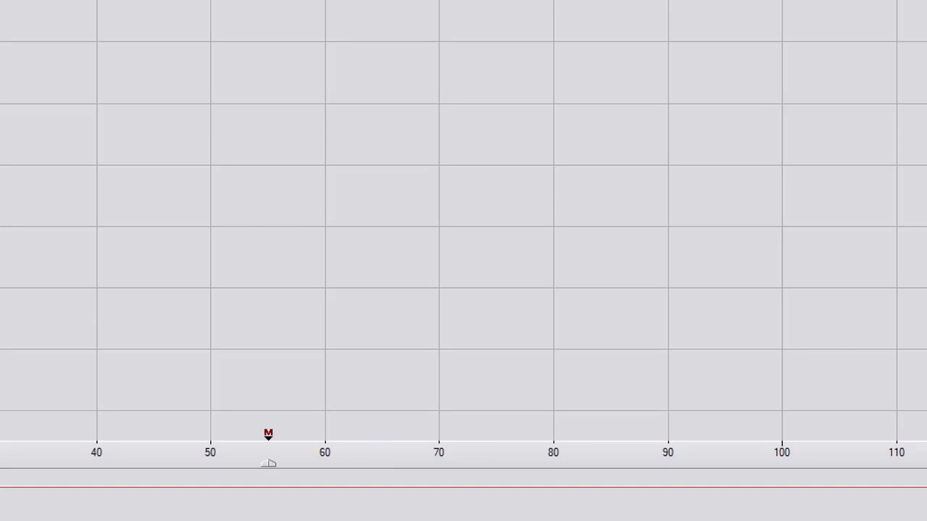
{"action": "key", "text": "Down"}
{"action": "key", "text": "Down"}
{"action": "key", "text": "Up"}
{"action": "key", "text": "Up"}
{"action": "key", "text": "Up"}
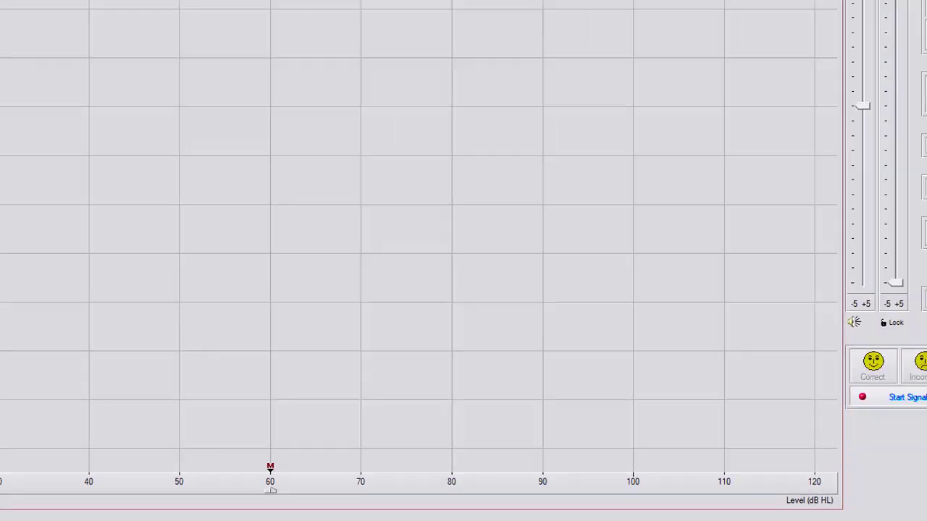
{"action": "key", "text": "Up"}
{"action": "key", "text": "Up"}
{"action": "key", "text": "Up"}
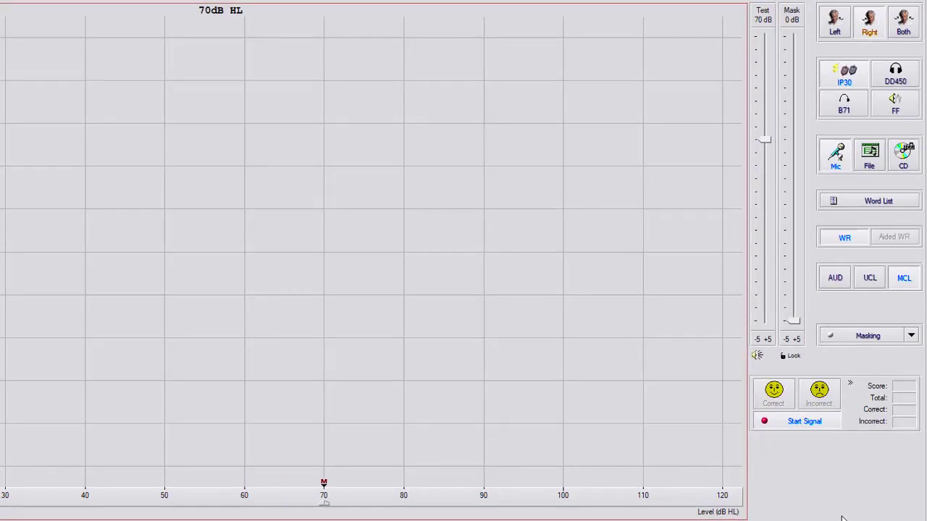
{"action": "key", "text": "Up"}
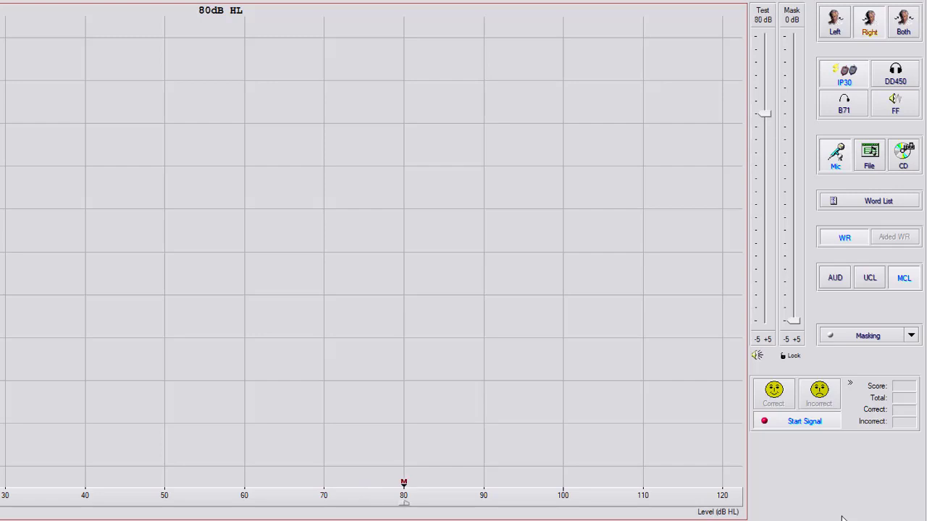
{"action": "key", "text": "Down"}
{"action": "key", "text": "Down"}
{"action": "key", "text": "Down"}
{"action": "key", "text": "Down"}
{"action": "key", "text": "Down"}
{"action": "key", "text": "Down"}
{"action": "key", "text": "Up"}
{"action": "key", "text": "Up"}
{"action": "key", "text": "Up"}
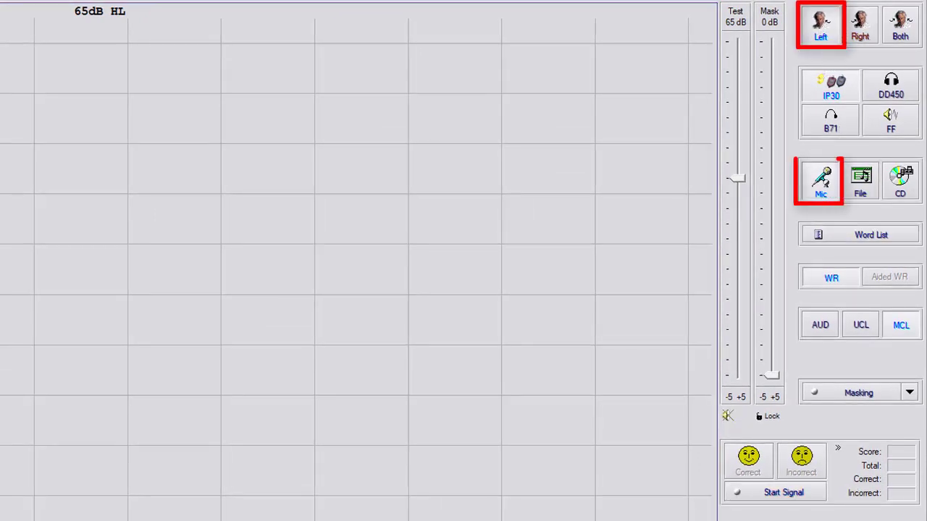
Present the microphone signal to the left ear, mark its MCL at 70 dB HL, and stop the signal
{"action": "key", "text": "space"}
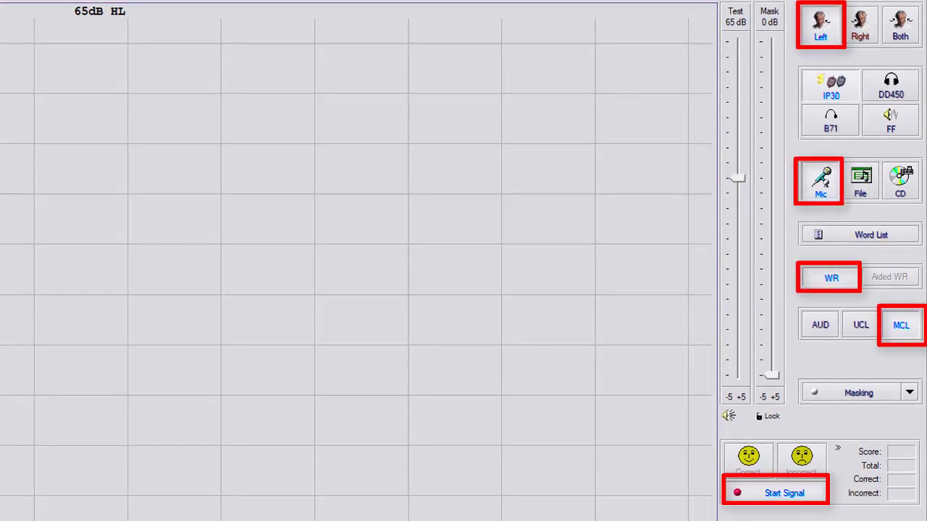
{"action": "key", "text": "Up"}
{"action": "key", "text": "Up"}
{"action": "key", "text": "Up"}
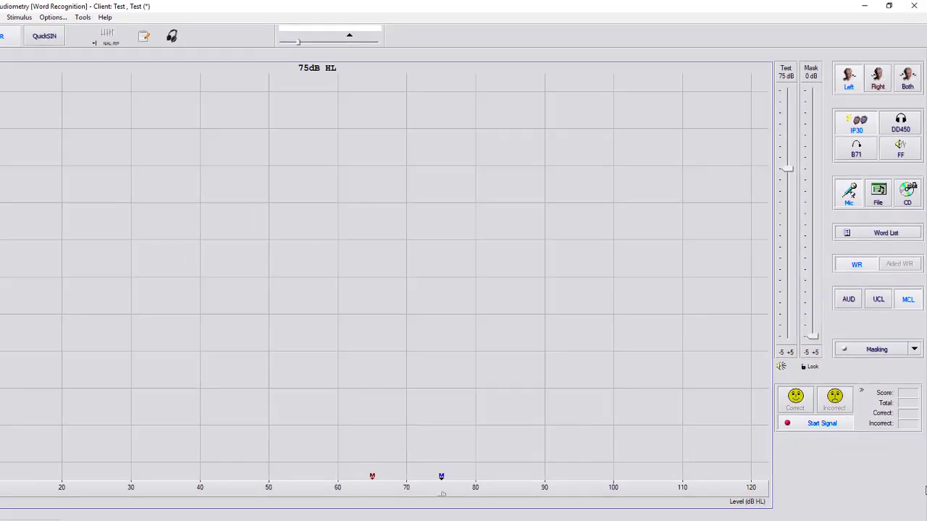
{"action": "key", "text": "Down"}
{"action": "key", "text": "Down"}
{"action": "key", "text": "space"}
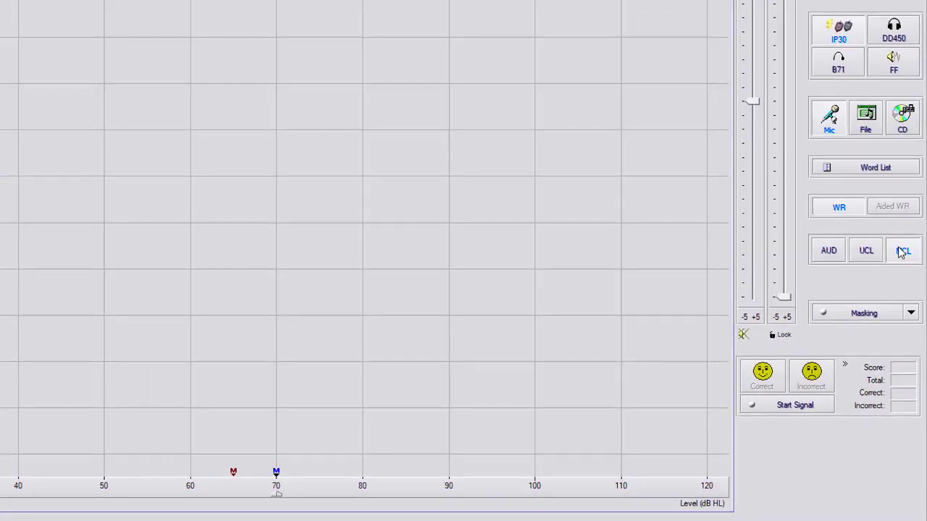
Select UCL testing, start the signal, and mark the left ear's UCL at 105 dB HL
{"action": "left_click", "coordinate": [865, 250]}
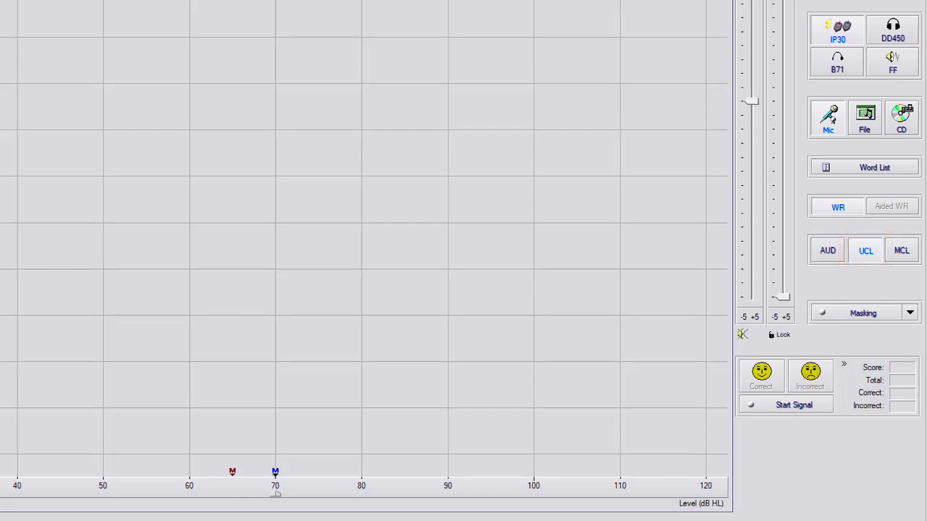
{"action": "key", "text": "space"}
{"action": "left_click_drag", "start_coordinate": [275, 494], "coordinate": [577, 494]}
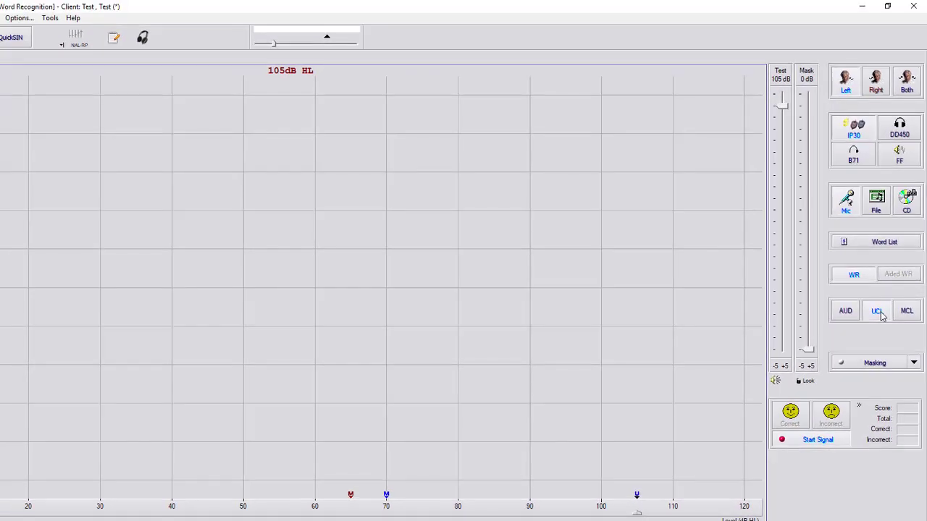
Switch to the right ear, start the signal, and raise the level to mark its UCL at 105 dB HL
{"action": "key", "text": "s"}
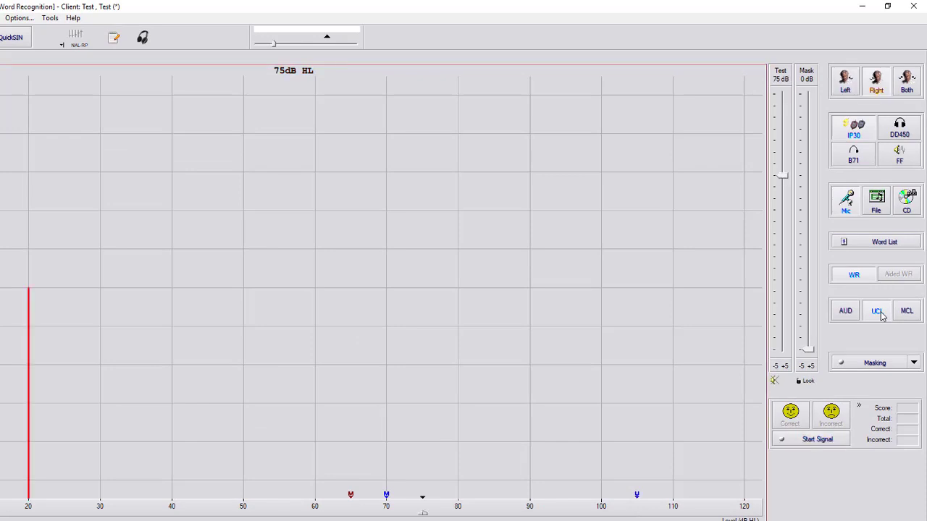
{"action": "key", "text": "space"}
{"action": "key", "text": "Up"}
{"action": "key", "text": "Up"}
{"action": "key", "text": "Up"}
{"action": "key", "text": "Up"}
{"action": "key", "text": "Up"}
{"action": "key", "text": "Up"}
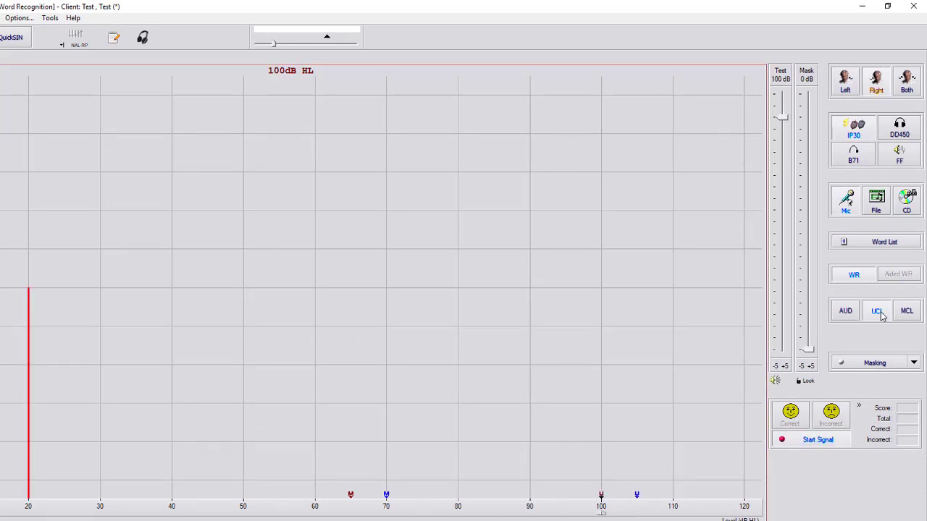
Select AUD testing for the left ear at 70 dB HL and load the W-22 List 1 Form A word list from Auditory Tests
{"action": "left_click", "coordinate": [845, 312]}
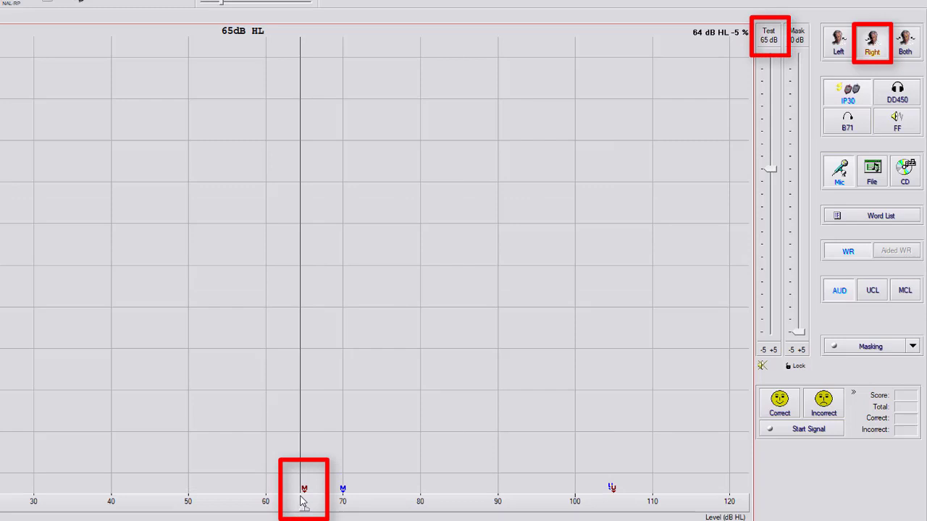
{"action": "key", "text": "Up"}
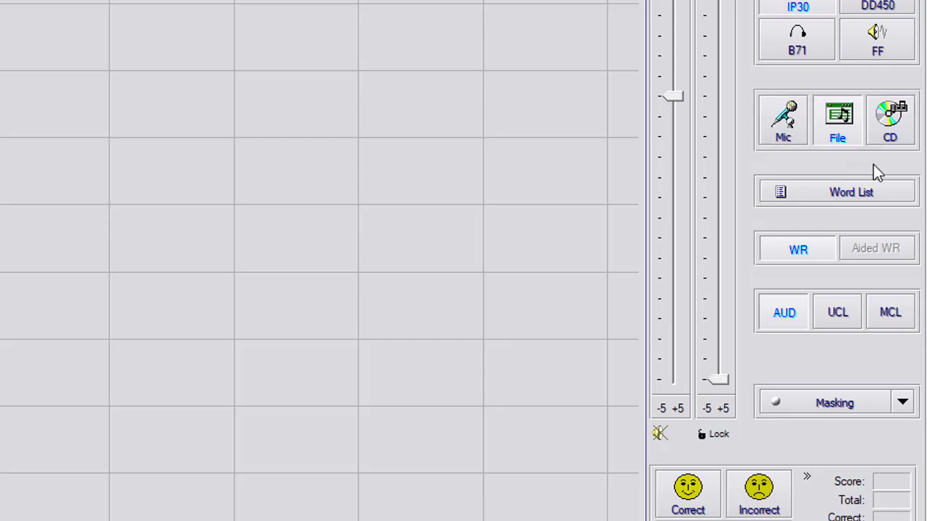
{"action": "left_click", "coordinate": [827, 193]}
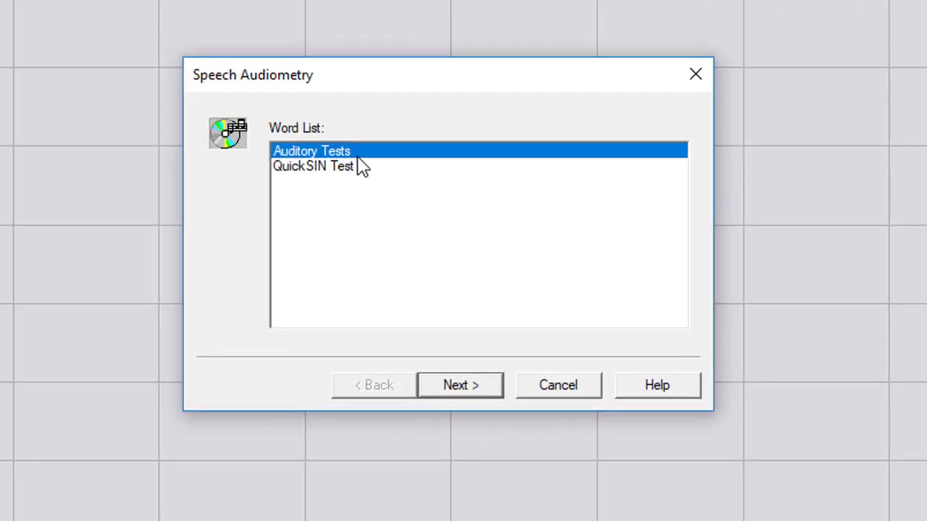
{"action": "double_click", "coordinate": [361, 152]}
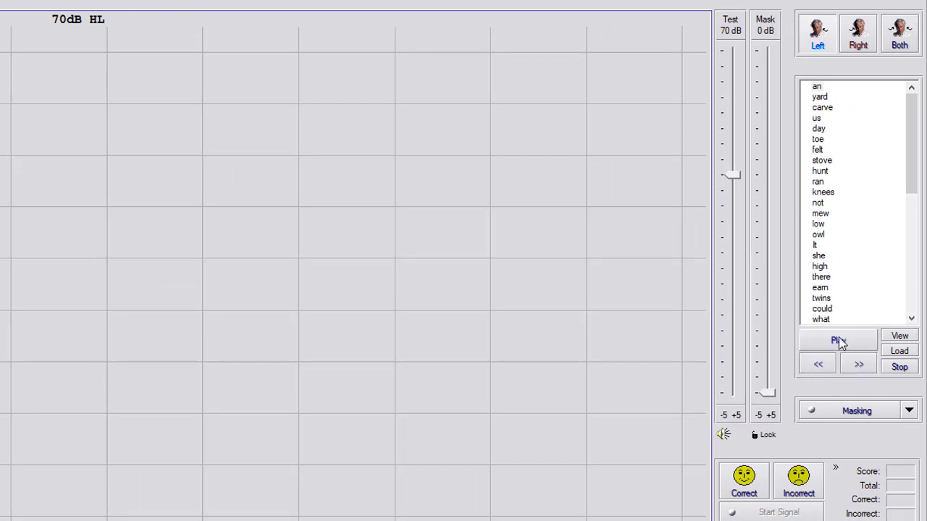
Play the word list and score "an", "carve", "day" and "toe" as correct, and "yard", "us" and "felt" as incorrect
{"action": "left_click", "coordinate": [838, 339]}
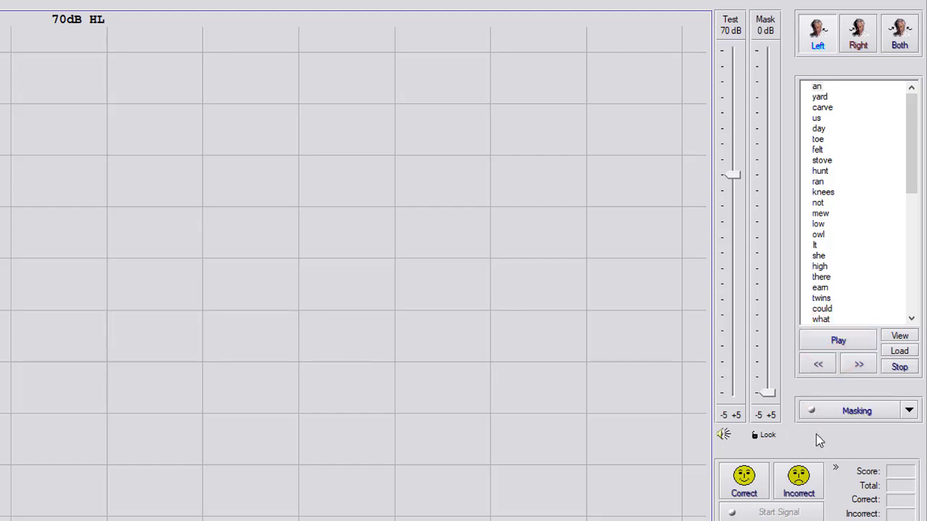
{"action": "left_click", "coordinate": [752, 470]}
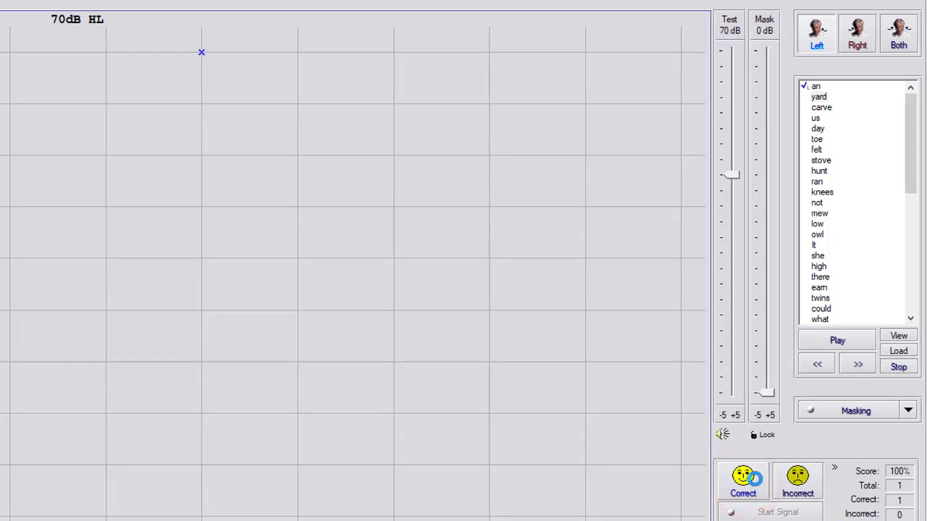
{"action": "left_click", "coordinate": [807, 470]}
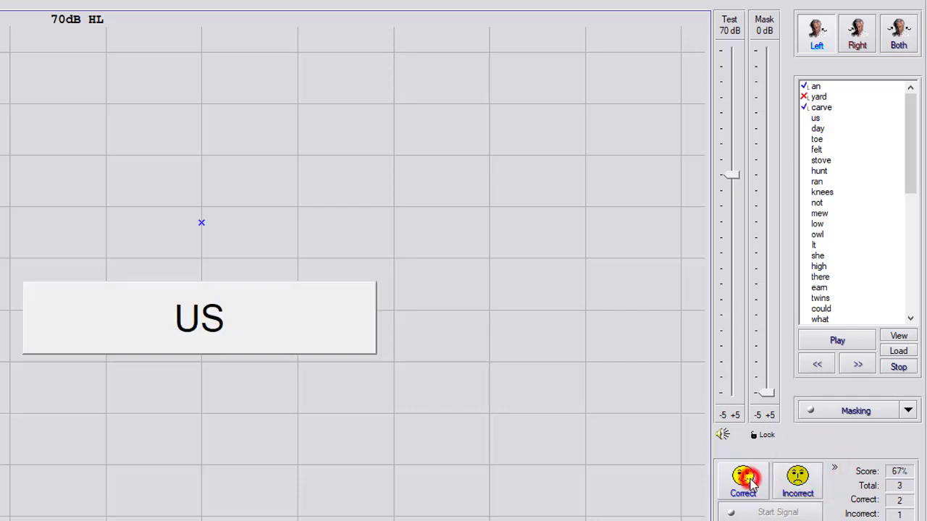
{"action": "left_click", "coordinate": [806, 490]}
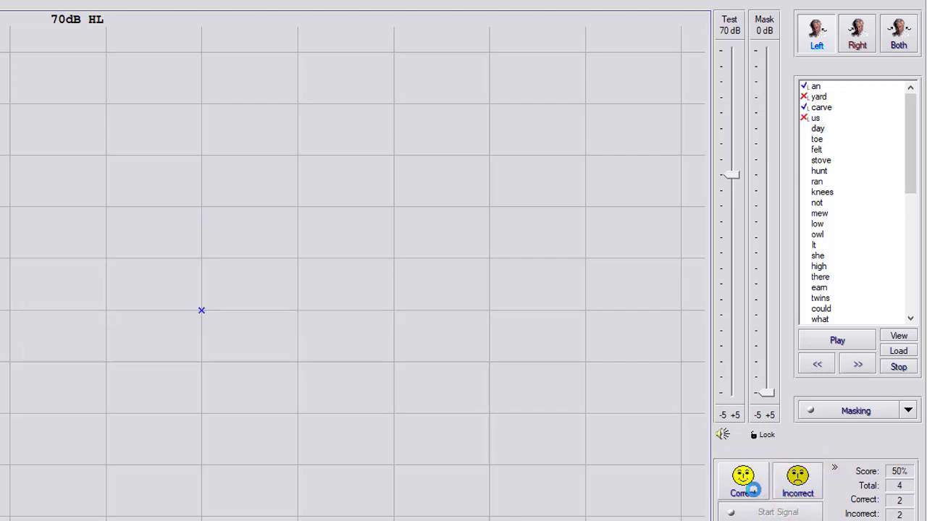
{"action": "left_click", "coordinate": [753, 490]}
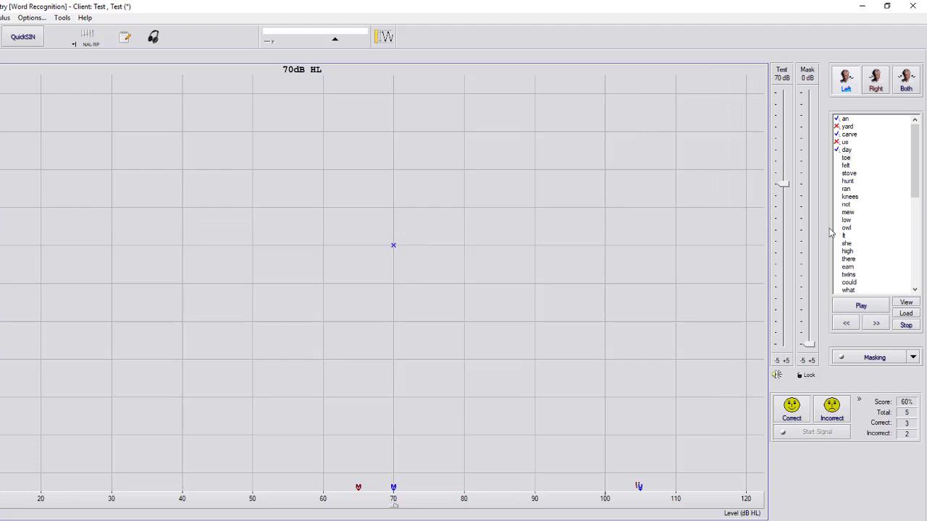
{"action": "left_click", "coordinate": [794, 418]}
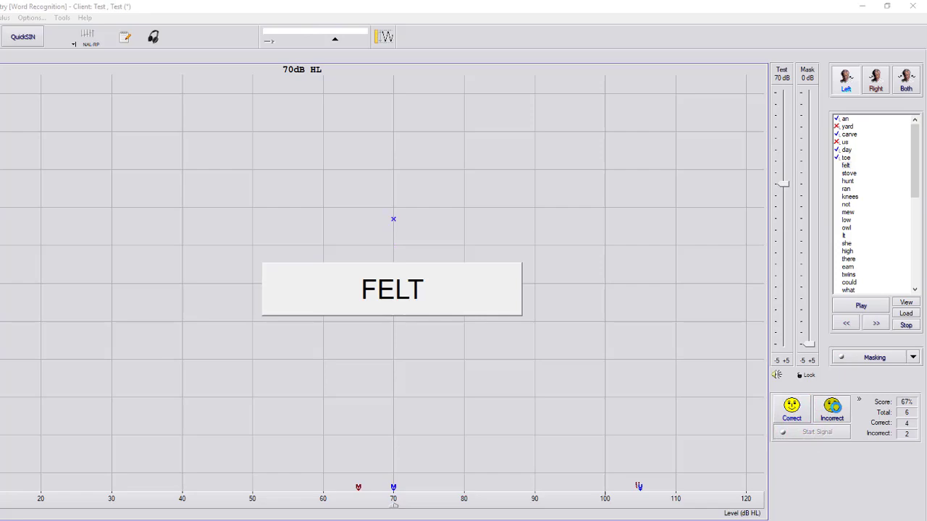
{"action": "left_click", "coordinate": [833, 407]}
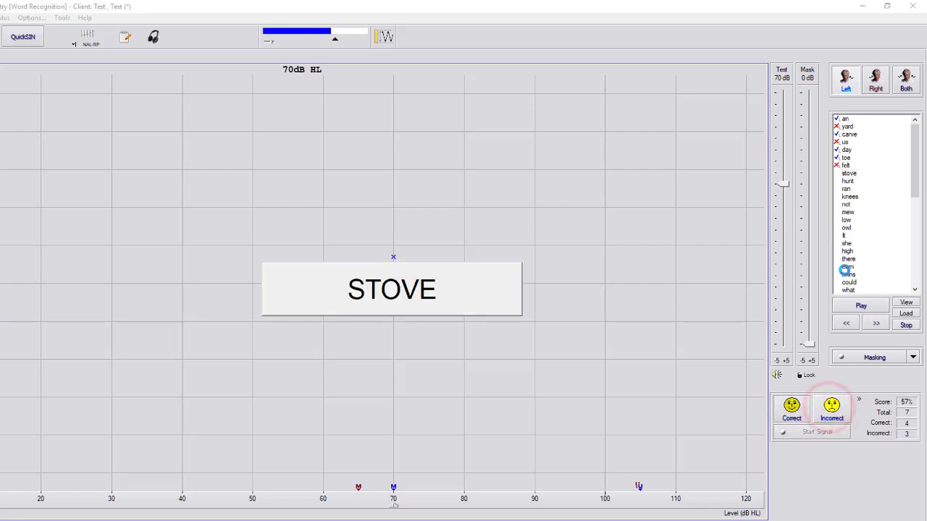
Review the scored words, then view the other available word lists without loading one
{"action": "left_click", "coordinate": [907, 303]}
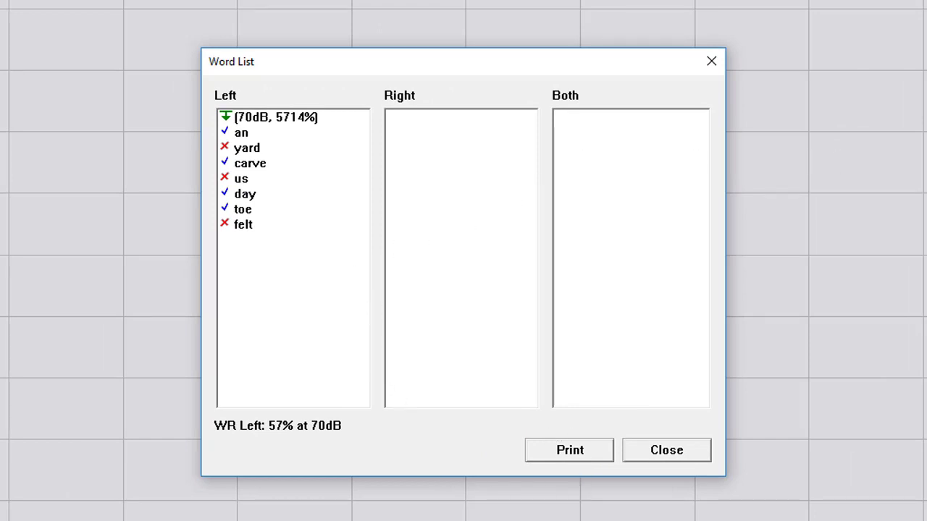
{"action": "left_click", "coordinate": [670, 446]}
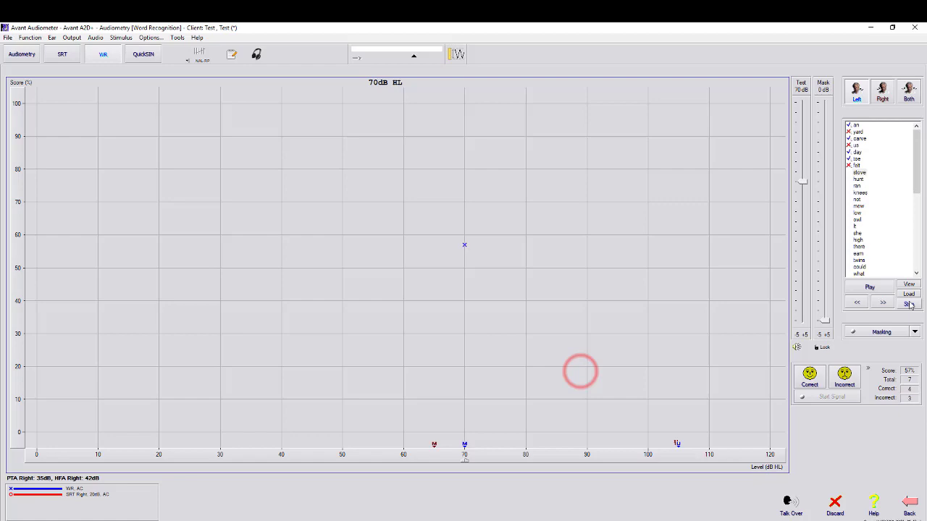
{"action": "left_click", "coordinate": [910, 294]}
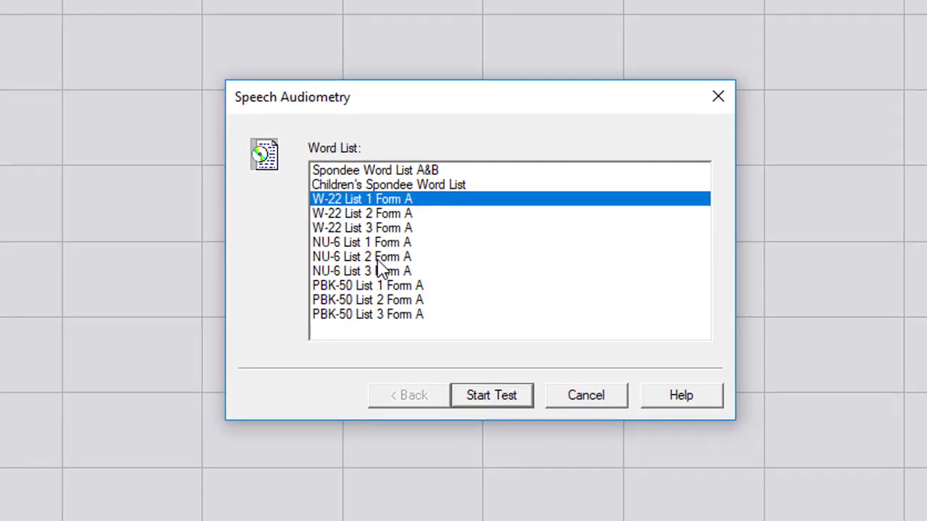
{"action": "left_click", "coordinate": [579, 397]}
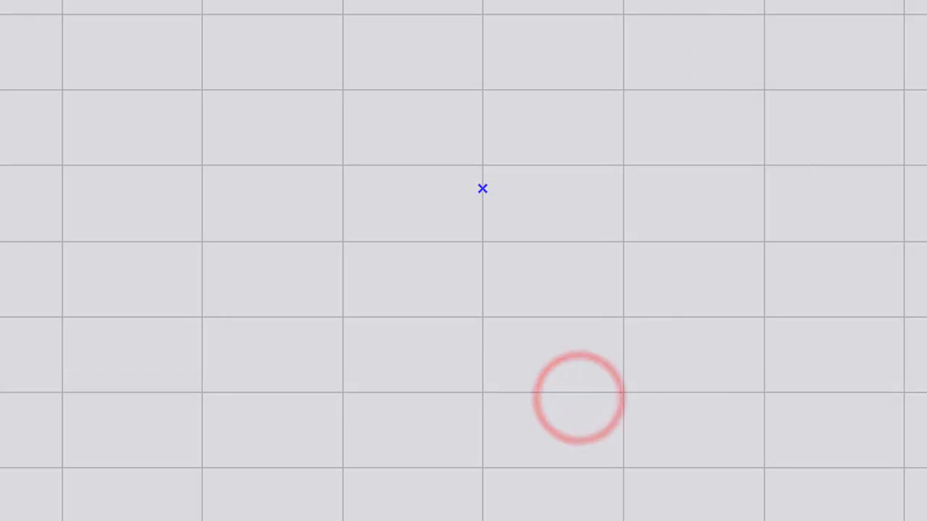